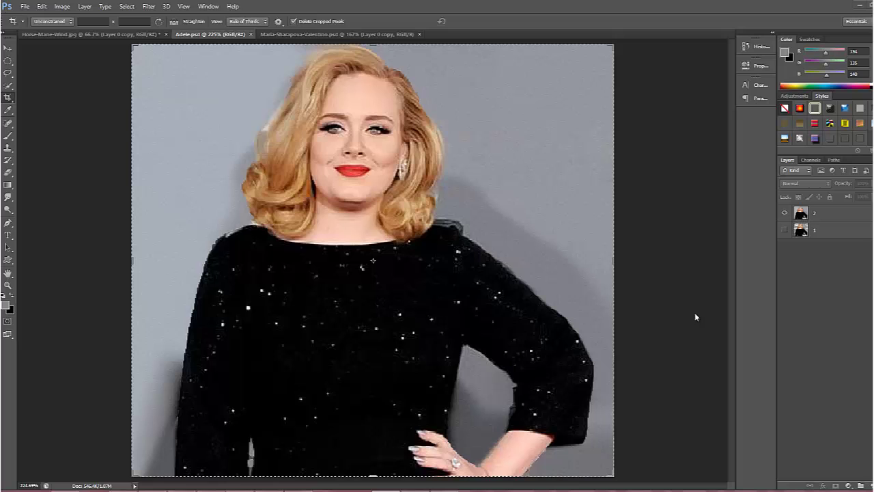
Step: Quick-select Adele's head and hair on layer 2, leaving Subtract from selection mode active
click(356, 34)
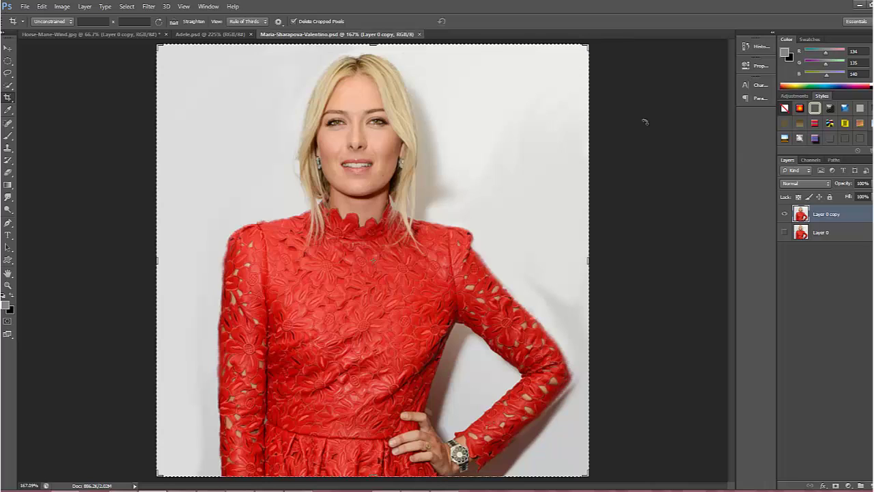
click(211, 35)
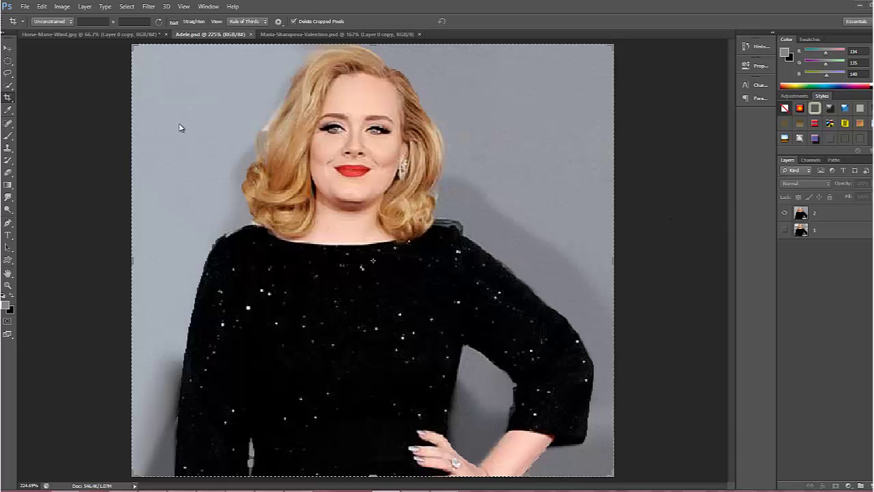
click(11, 90)
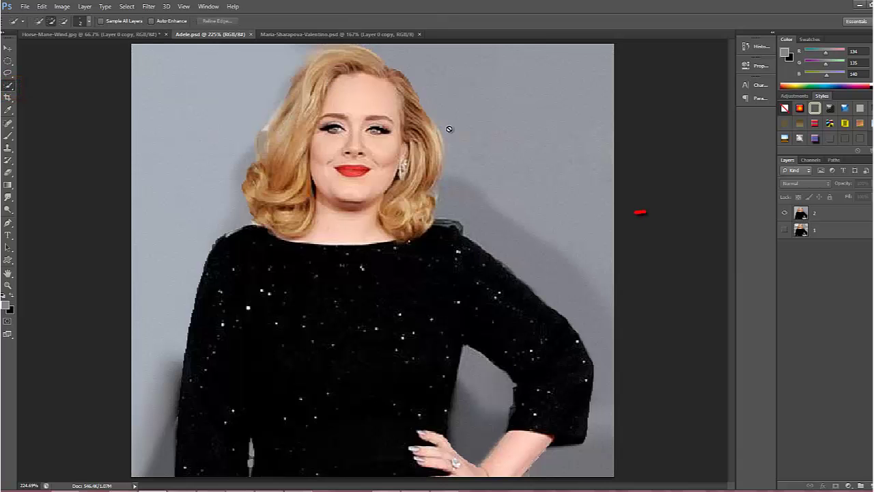
click(818, 213)
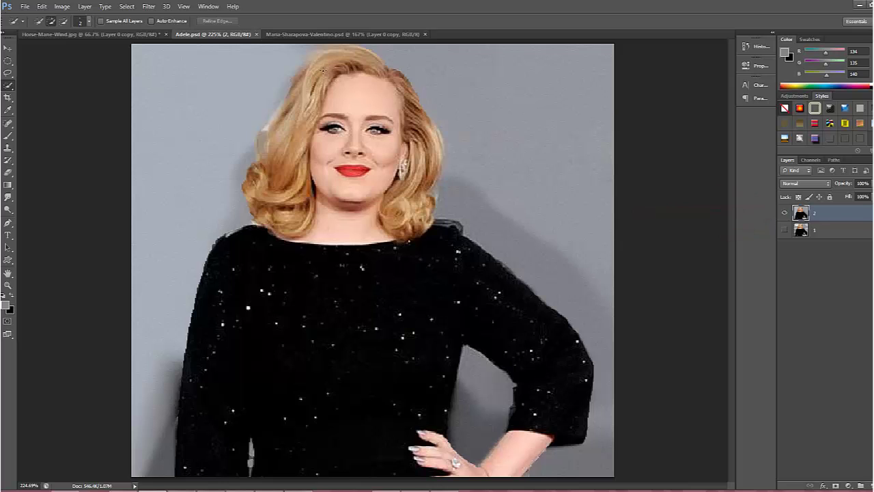
mouse_move(322, 73)
mouse_down()
mouse_move(293, 175)
mouse_move(290, 154)
mouse_move(277, 150)
mouse_move(284, 192)
mouse_move(249, 194)
mouse_move(270, 222)
mouse_move(387, 233)
mouse_move(336, 108)
mouse_move(384, 97)
mouse_move(344, 82)
mouse_move(337, 63)
mouse_move(410, 82)
mouse_move(380, 59)
mouse_move(381, 205)
mouse_move(393, 108)
mouse_move(431, 140)
mouse_move(425, 220)
mouse_move(435, 155)
mouse_move(431, 213)
mouse_up()
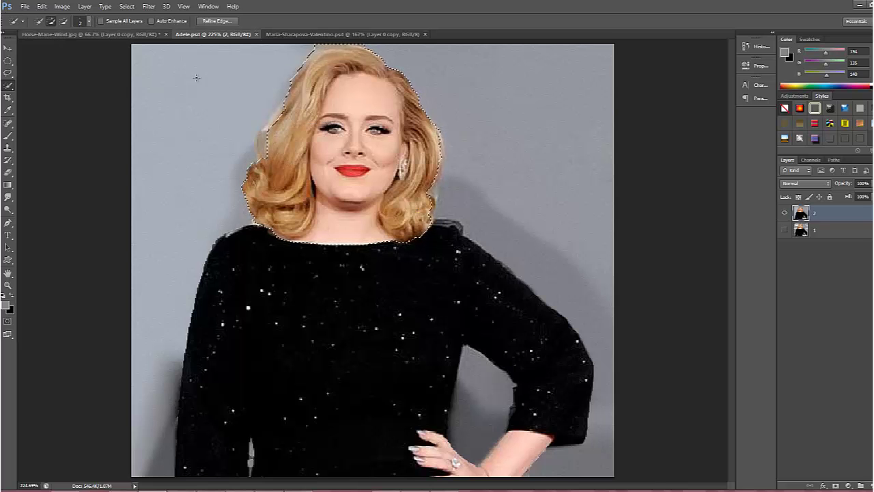
click(65, 21)
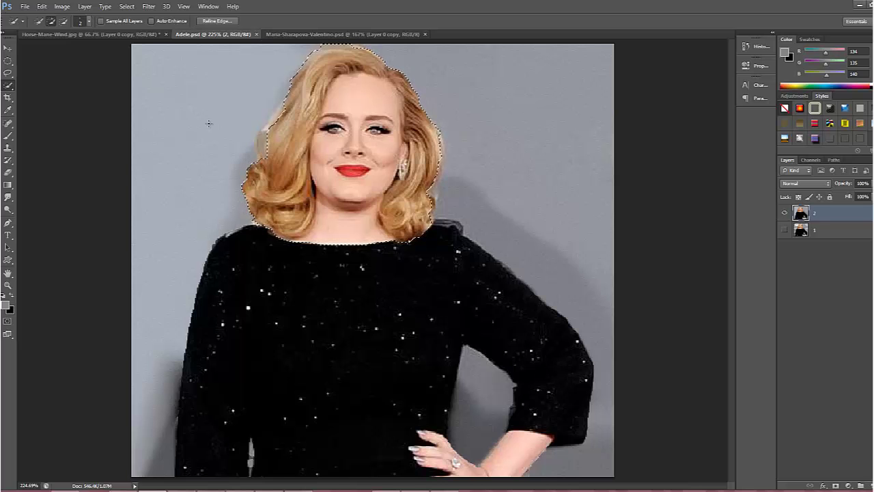
Step: Copy Adele's selected head and hair and paste it into Maria-Sharapova-Valentino.psd as Layer 1
click(41, 7)
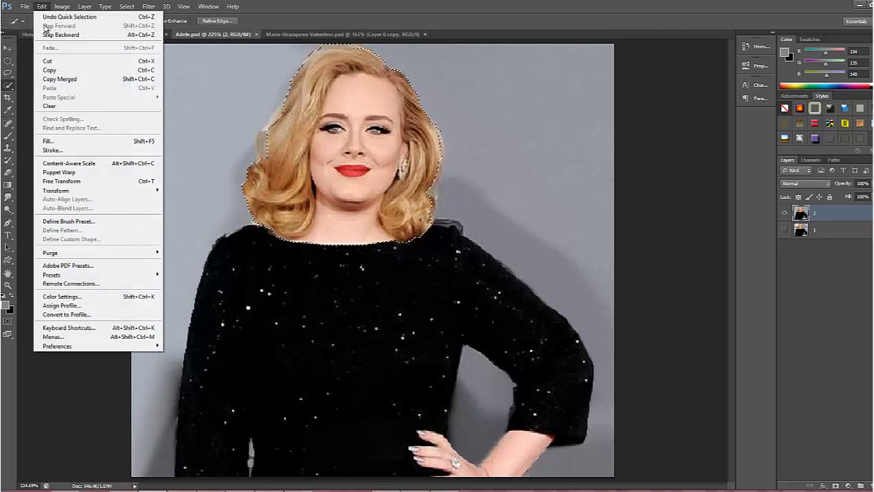
click(55, 69)
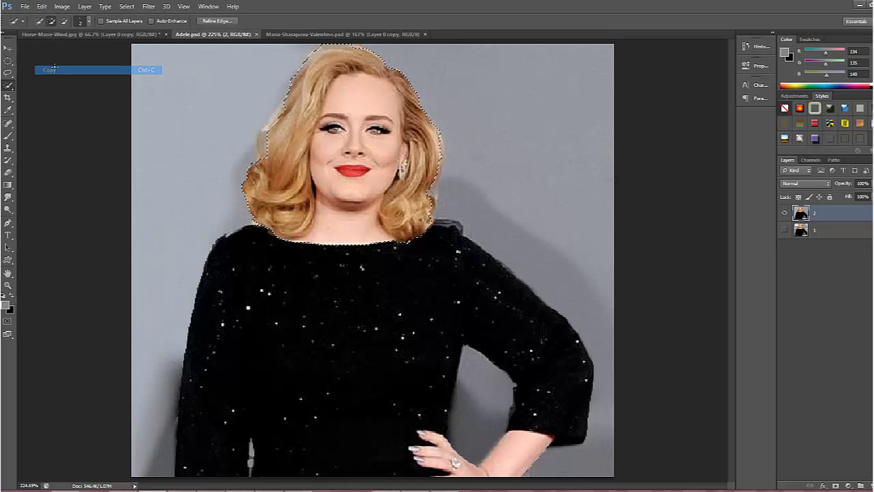
click(335, 34)
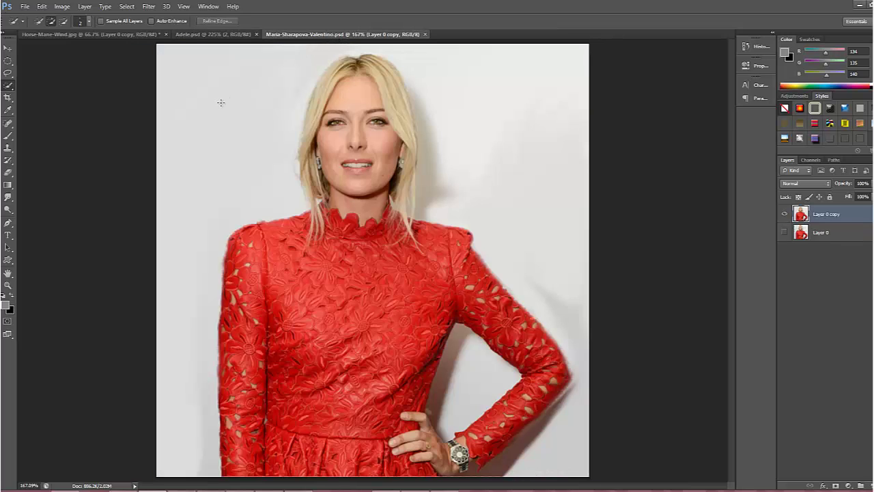
click(217, 36)
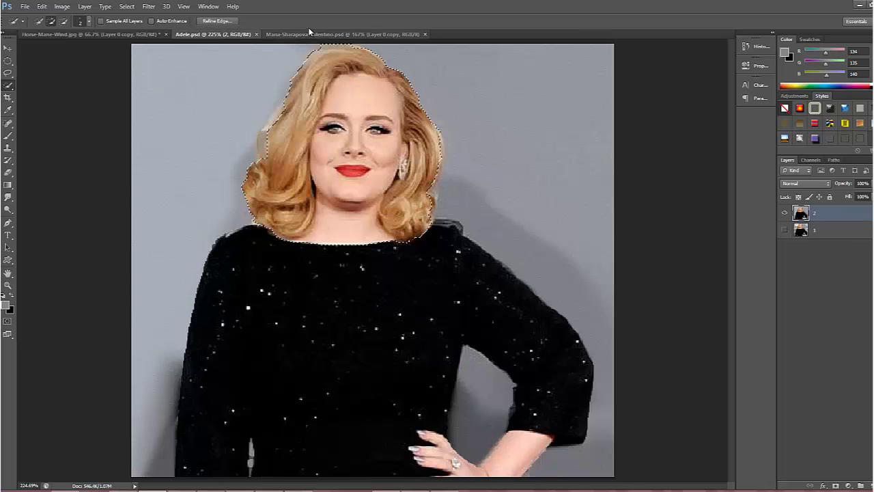
click(306, 36)
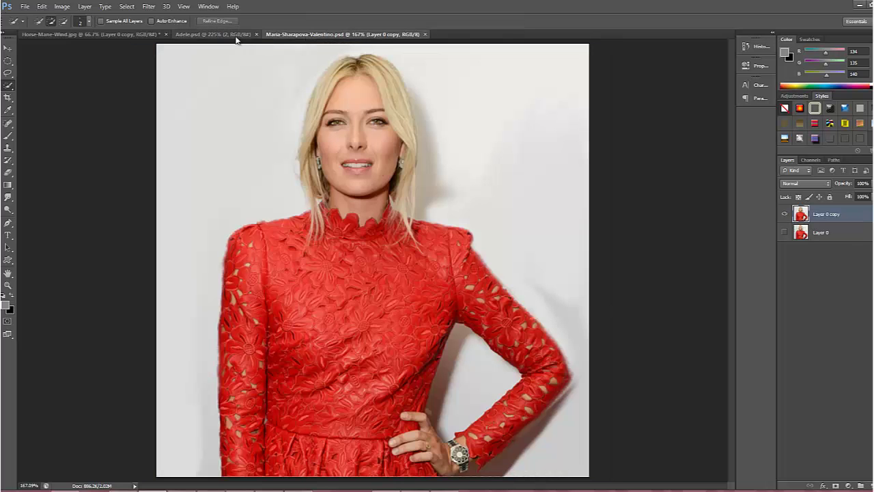
click(235, 35)
click(304, 35)
click(41, 7)
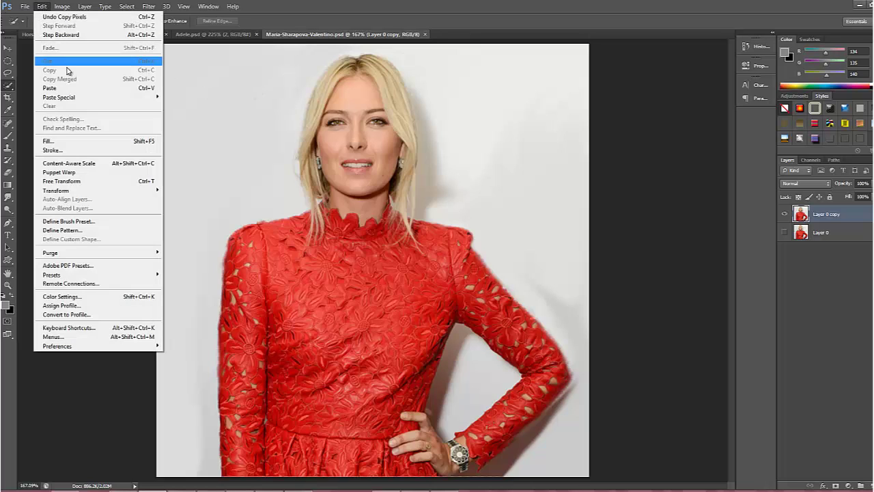
click(66, 89)
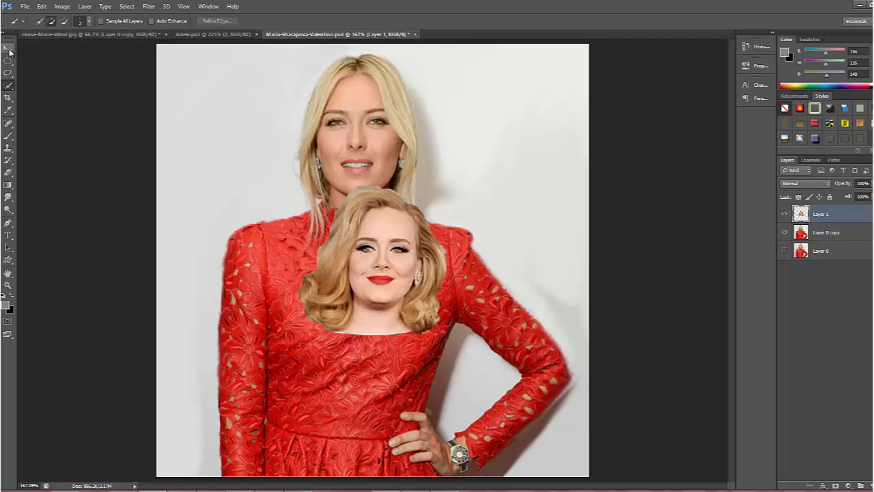
Step: Move Layer 1 up over Sharapova's head and enter Free Transform with Ctrl+T
click(8, 49)
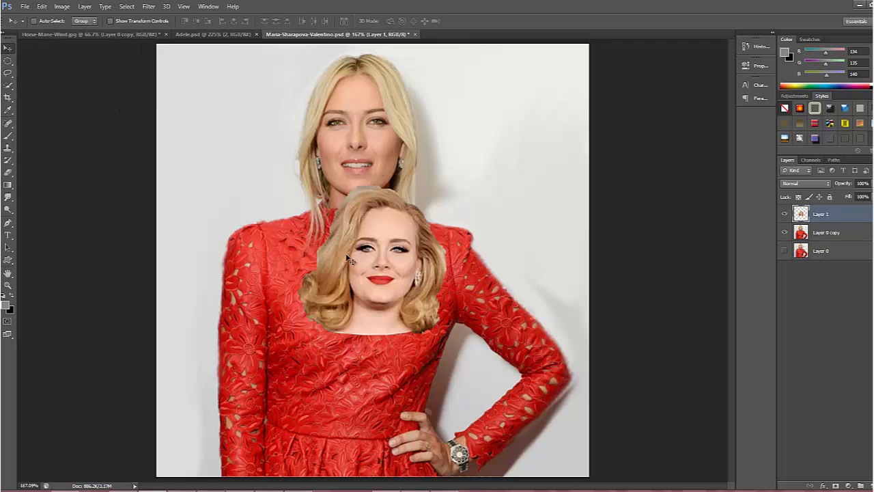
drag(380, 265, 362, 138)
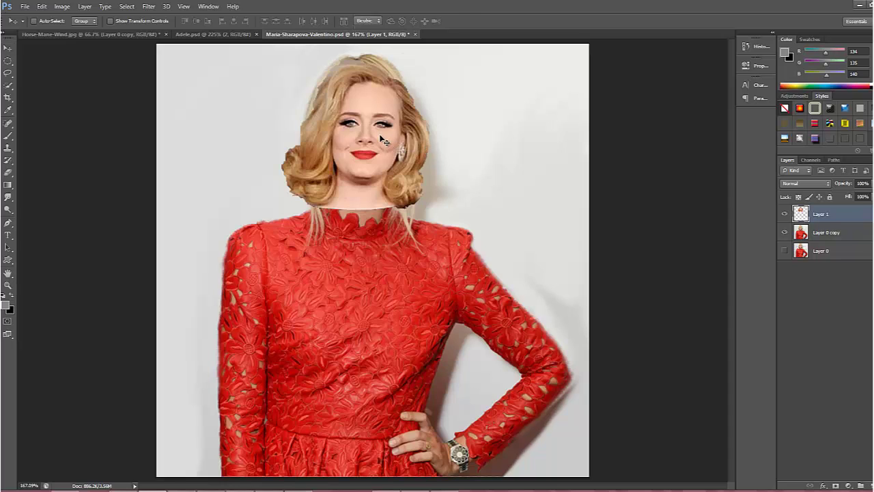
key(ctrl+t)
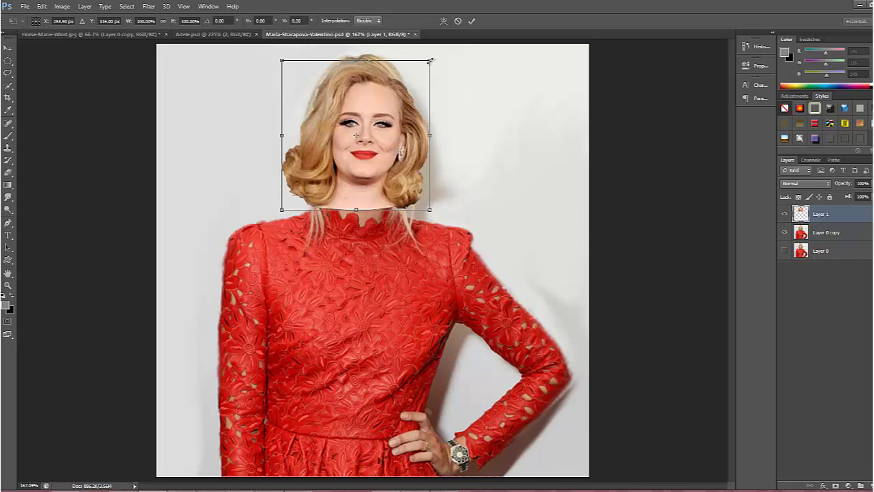
Step: Scale Adele's head up slightly, commit the transform, and drag it onto the red-dress neck
drag(430, 60, 446, 45)
drag(385, 125, 460, 140)
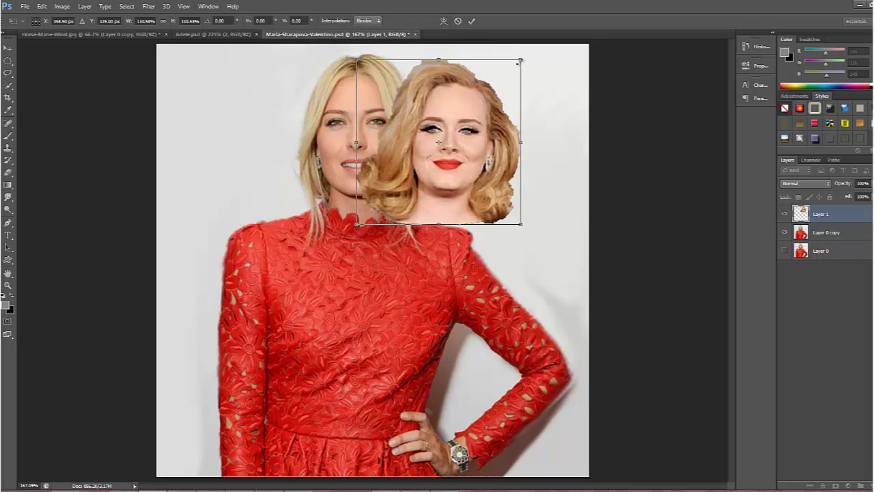
drag(521, 60, 536, 48)
drag(491, 108, 491, 124)
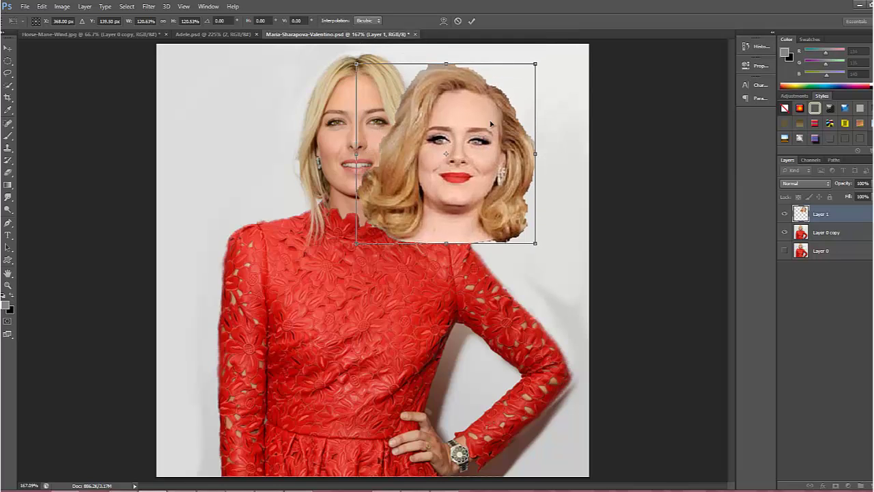
mouse_move(536, 64)
mouse_down()
mouse_move(550, 49)
mouse_move(544, 56)
mouse_up()
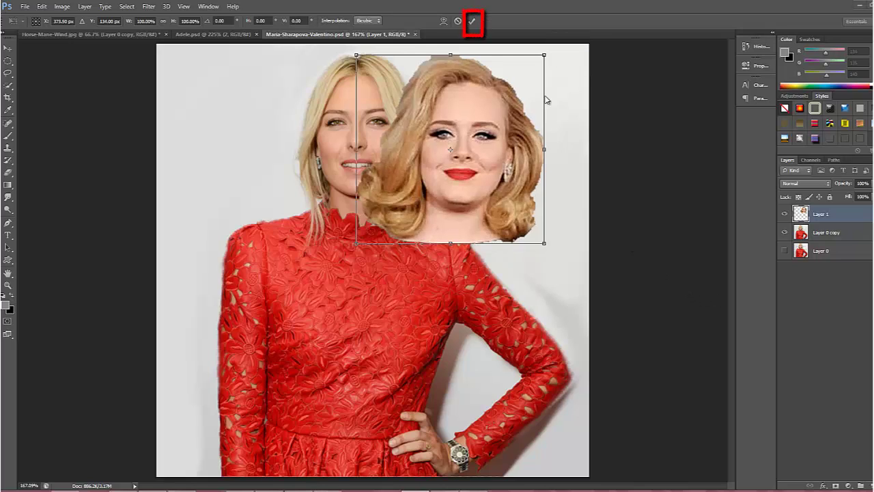
click(471, 22)
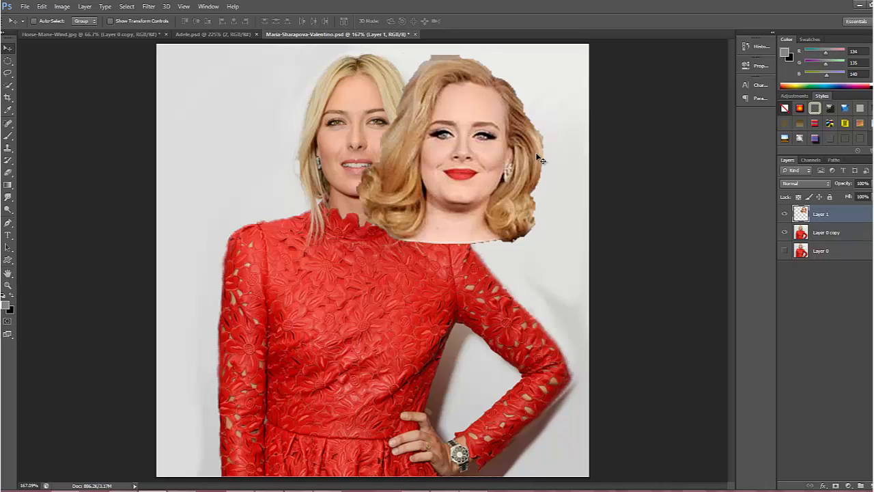
drag(432, 159, 371, 149)
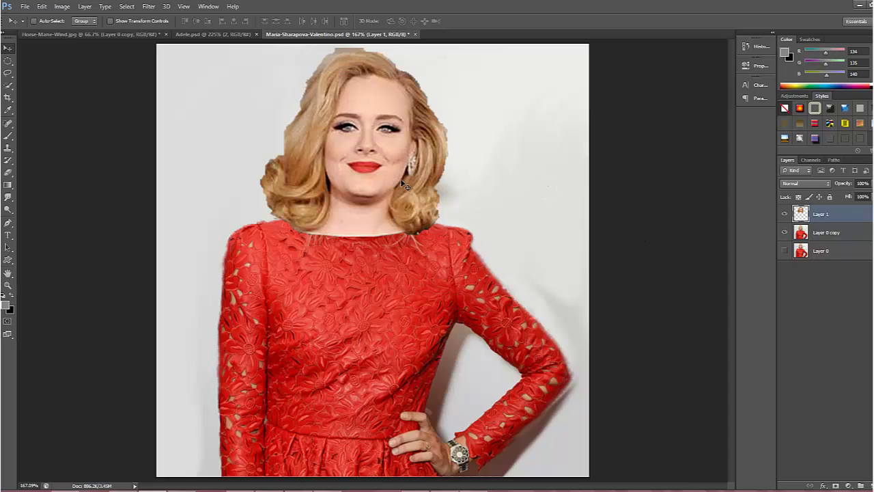
Step: Set the Eraser brush to 30 px size with 12% hardness
click(8, 173)
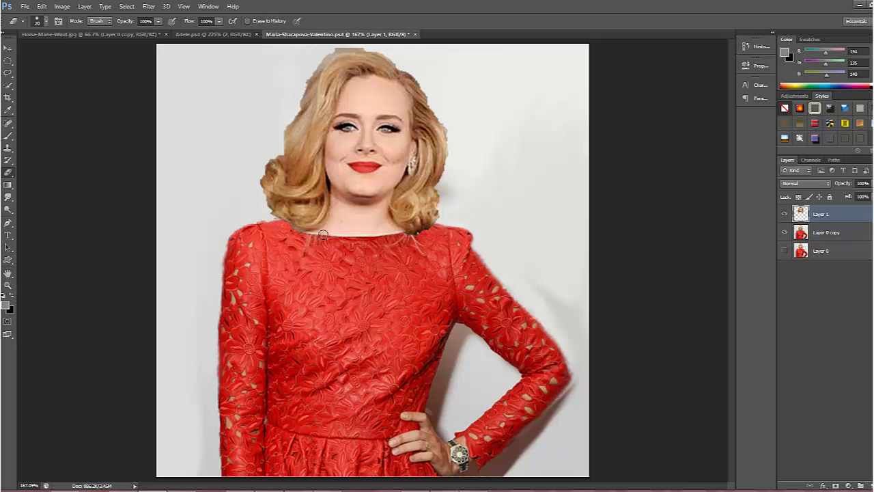
key(bracketright)
click(46, 22)
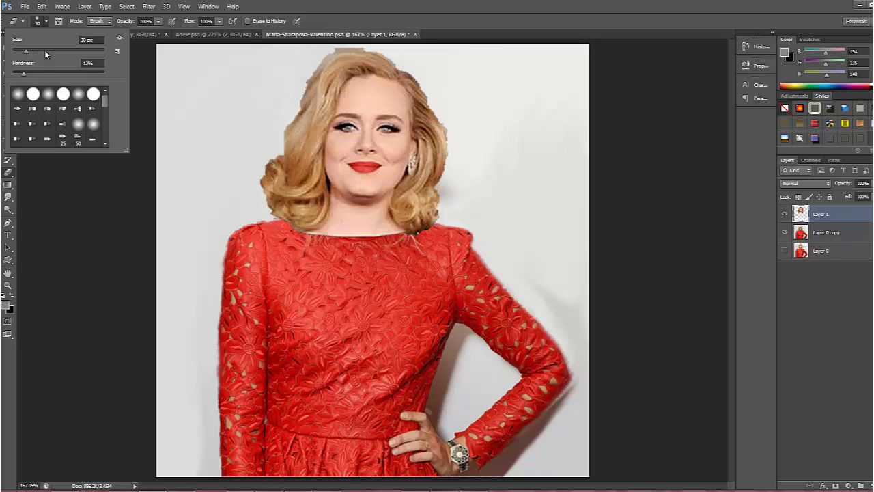
click(384, 11)
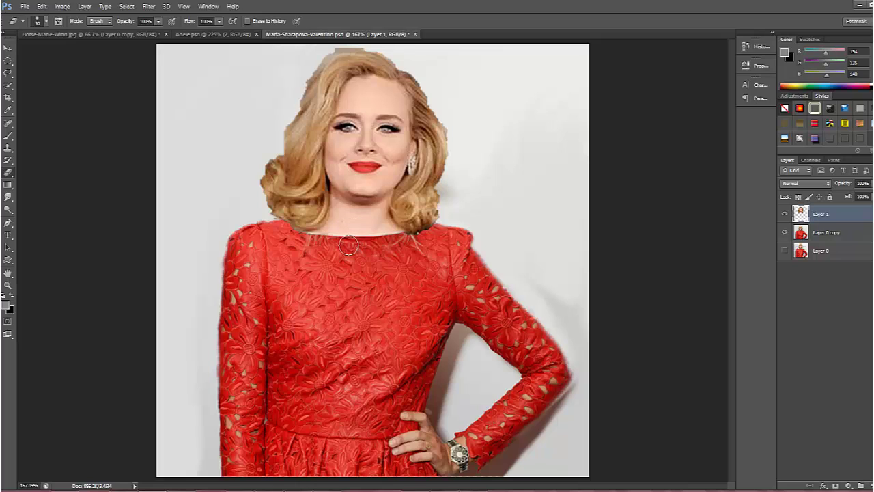
click(6, 289)
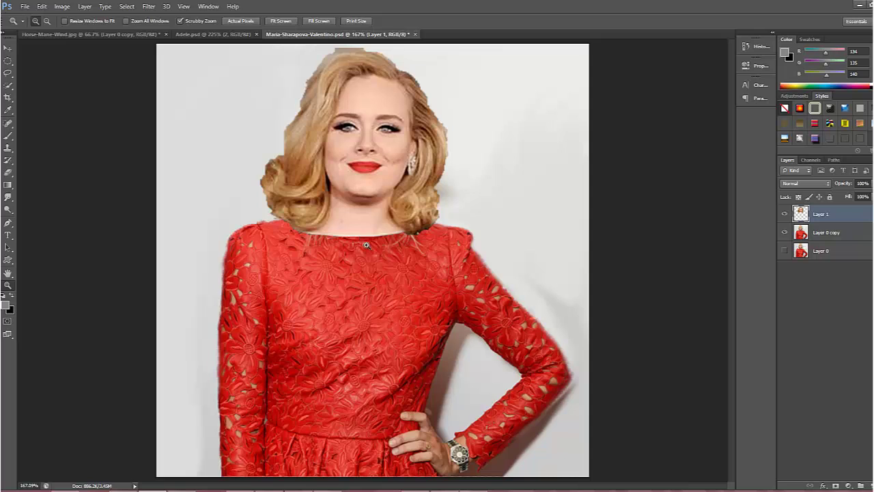
Step: Zoom to 260% on the neckline and erase Layer 1's lower edge to reveal the lace collar
drag(366, 245, 380, 282)
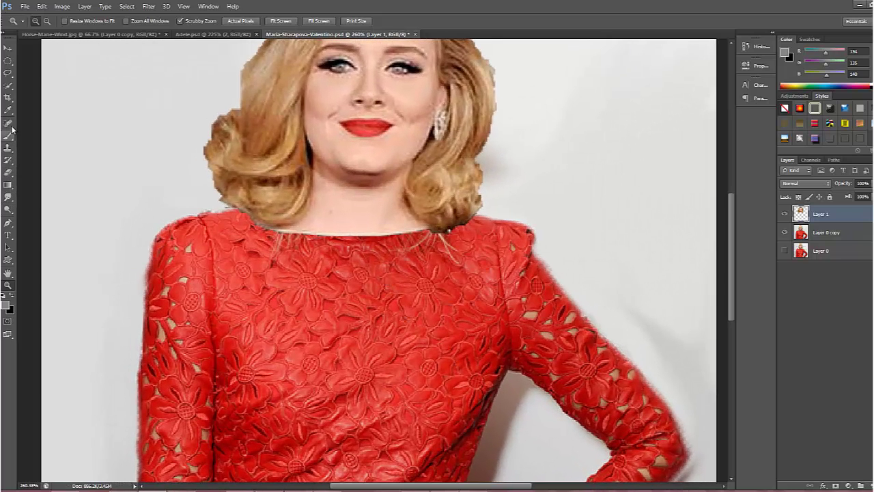
click(8, 173)
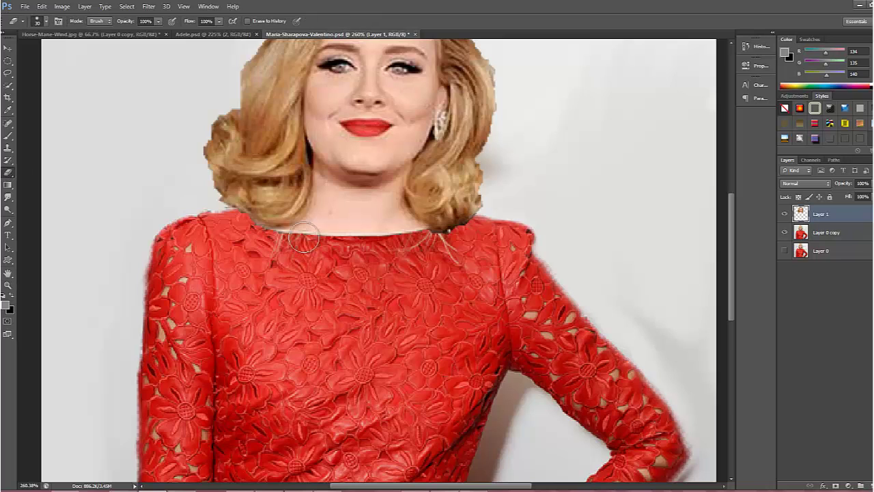
mouse_move(303, 239)
mouse_down()
mouse_move(332, 239)
mouse_move(401, 234)
mouse_move(353, 241)
mouse_move(328, 216)
mouse_move(338, 222)
mouse_move(349, 214)
mouse_move(366, 232)
mouse_move(375, 222)
mouse_move(347, 213)
mouse_move(397, 223)
mouse_move(397, 230)
mouse_move(275, 258)
mouse_move(260, 240)
mouse_move(371, 255)
mouse_up()
drag(731, 248, 728, 222)
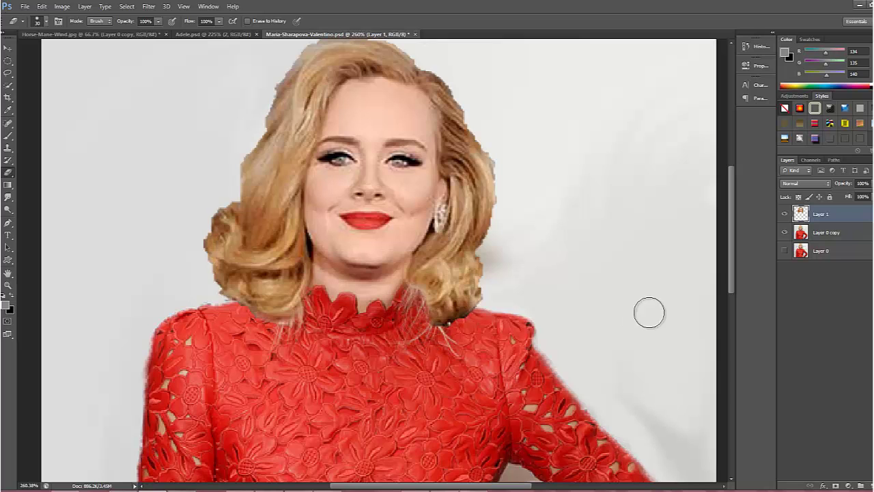
scroll(734, 273, up, 2)
scroll(734, 265, up, 3)
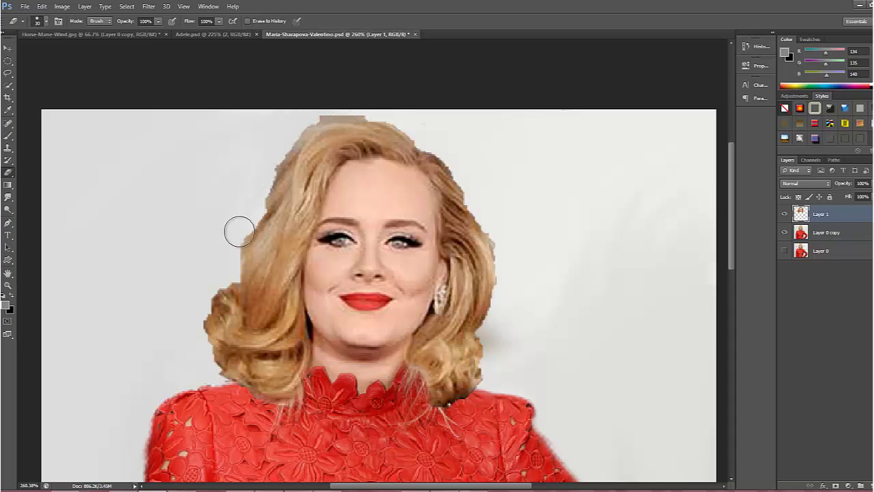
Step: Shrink the eraser to 15 px and trim stray hair along the head's top-left edge
key(bracketleft)
key(bracketleft)
key(bracketleft)
drag(328, 111, 316, 110)
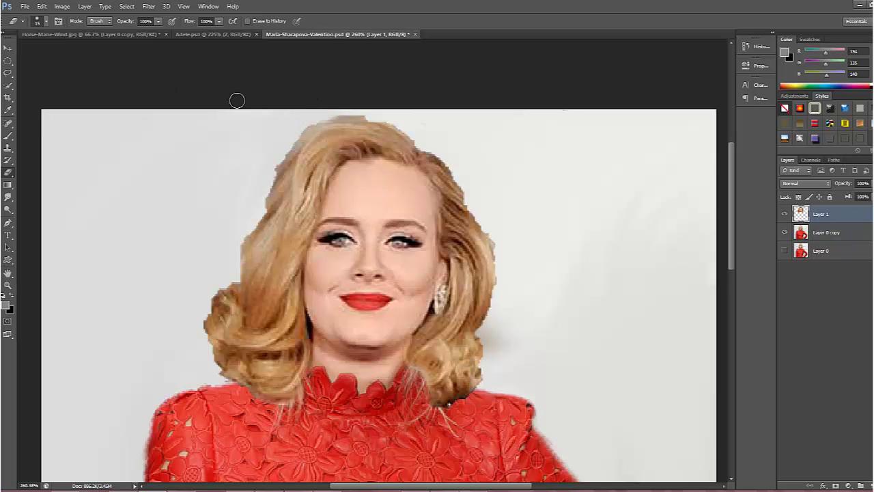
click(47, 22)
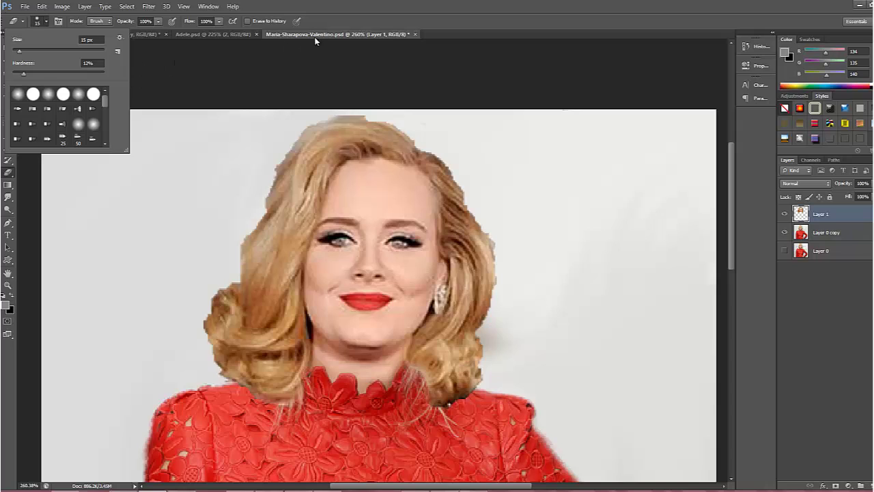
click(339, 21)
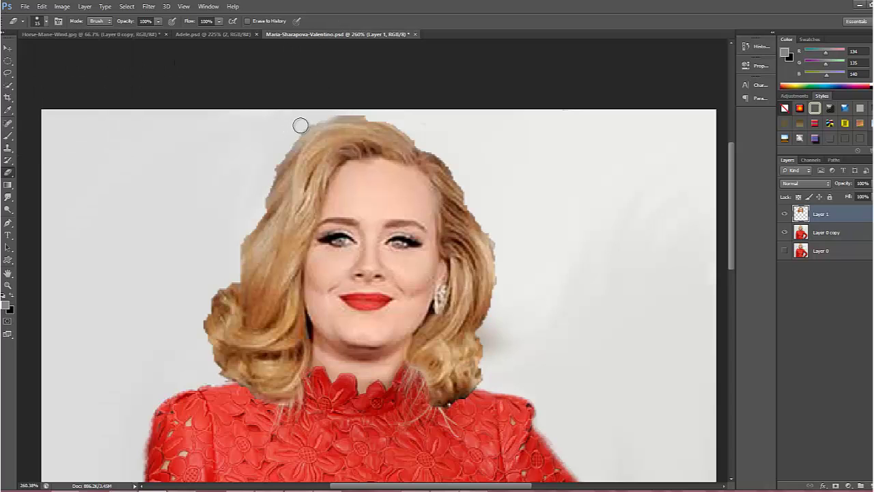
mouse_move(301, 126)
mouse_down()
mouse_move(281, 147)
mouse_move(263, 196)
mouse_up()
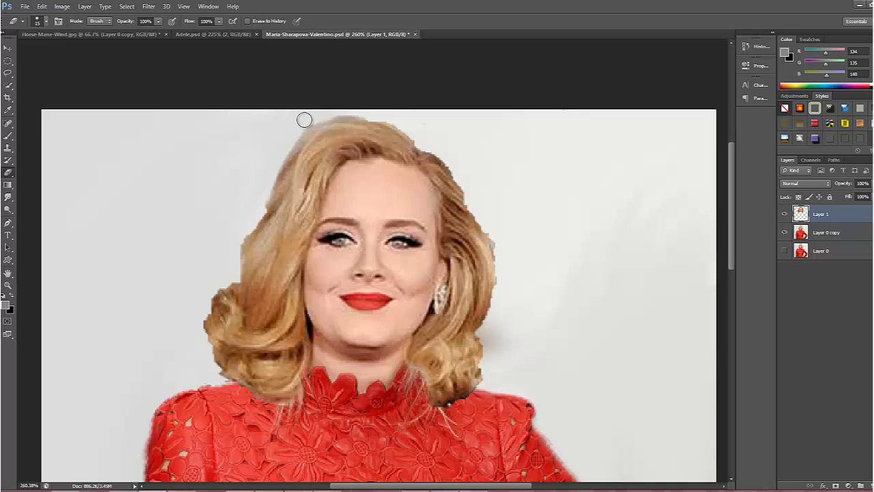
Step: Trim the hair's top-right edge, lower right curl and right side, then zoom out to 167%
mouse_move(409, 129)
mouse_down()
mouse_move(449, 153)
mouse_move(457, 171)
mouse_up()
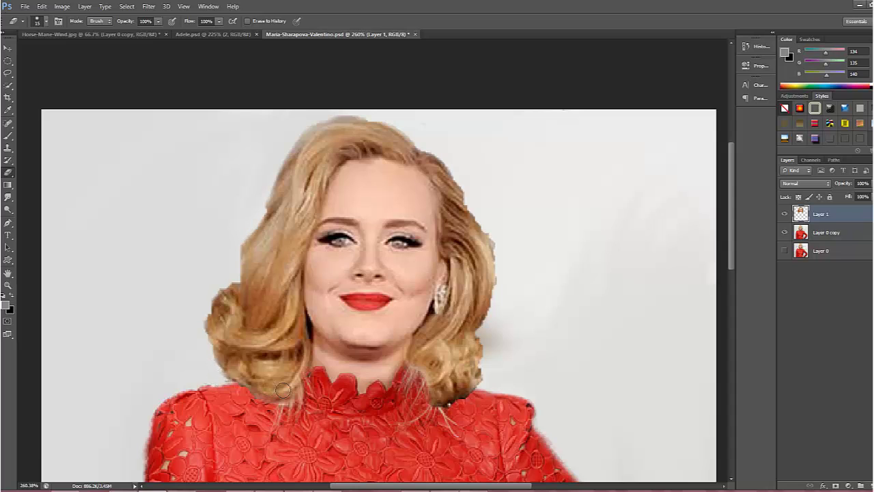
mouse_move(486, 382)
mouse_down()
mouse_move(482, 389)
mouse_move(491, 361)
mouse_up()
mouse_move(482, 331)
mouse_down()
mouse_move(504, 290)
mouse_move(493, 237)
mouse_move(470, 200)
mouse_up()
key(z)
alt+click(422, 286)
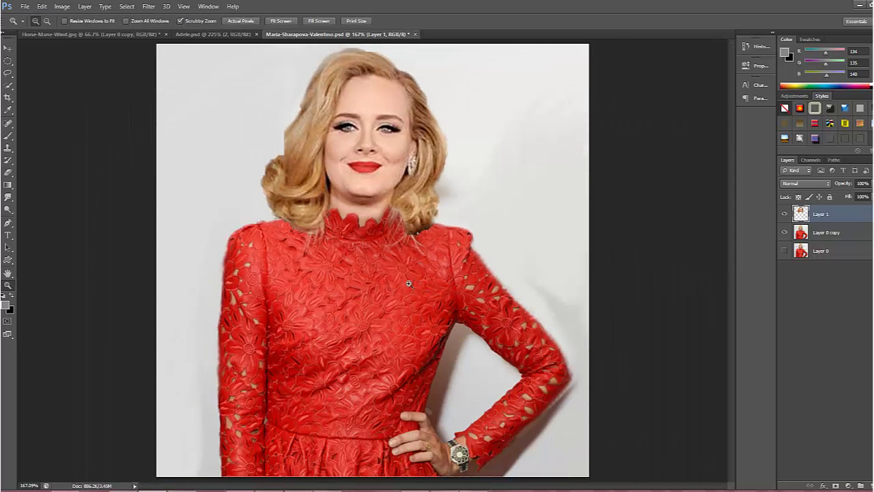